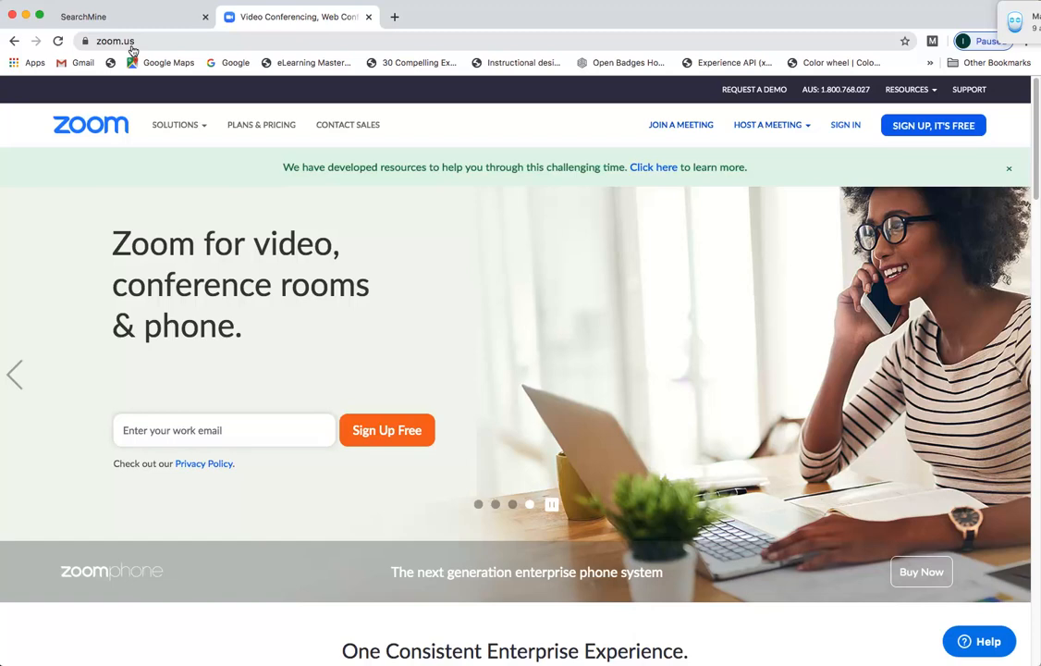
- Sign in to the Zoom web portal using the browser's saved email and password
left_click(928, 125)
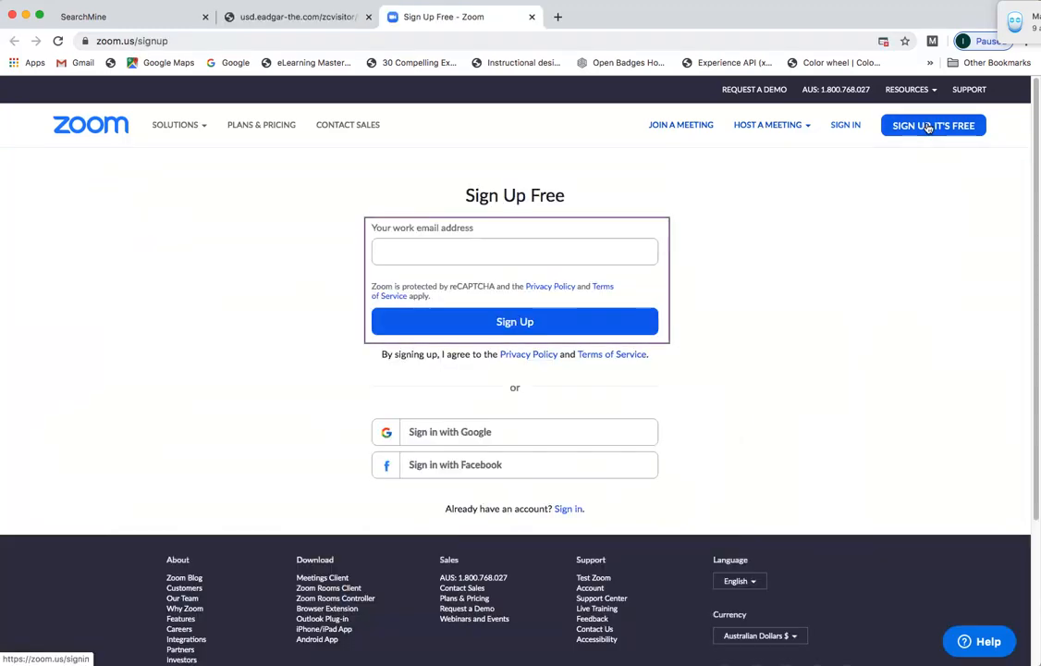
left_click(842, 126)
type("i")
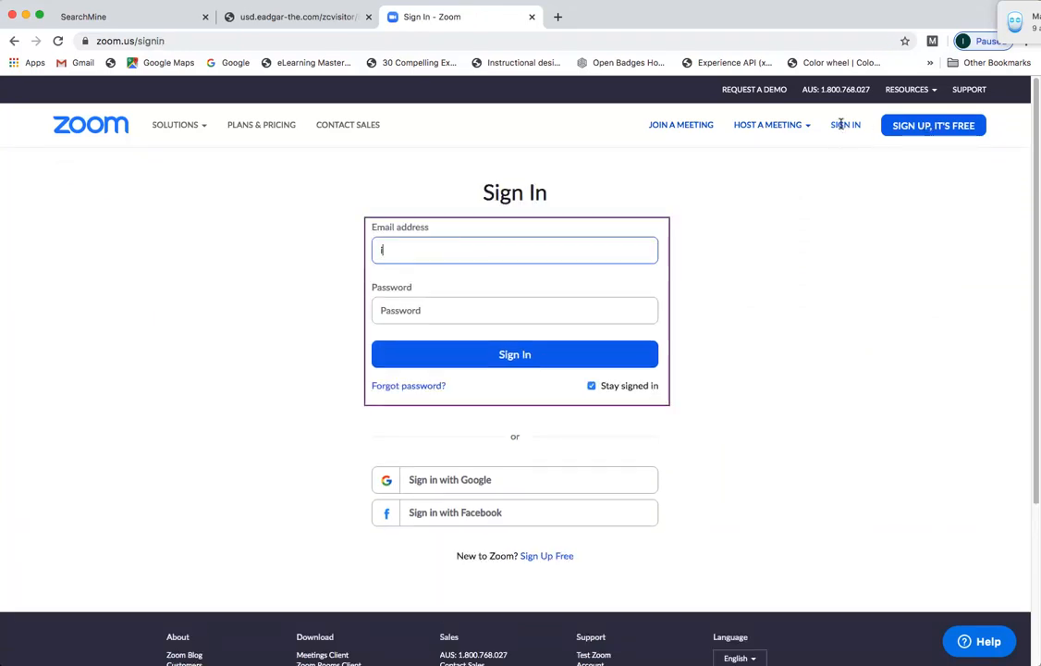
type("mogen")
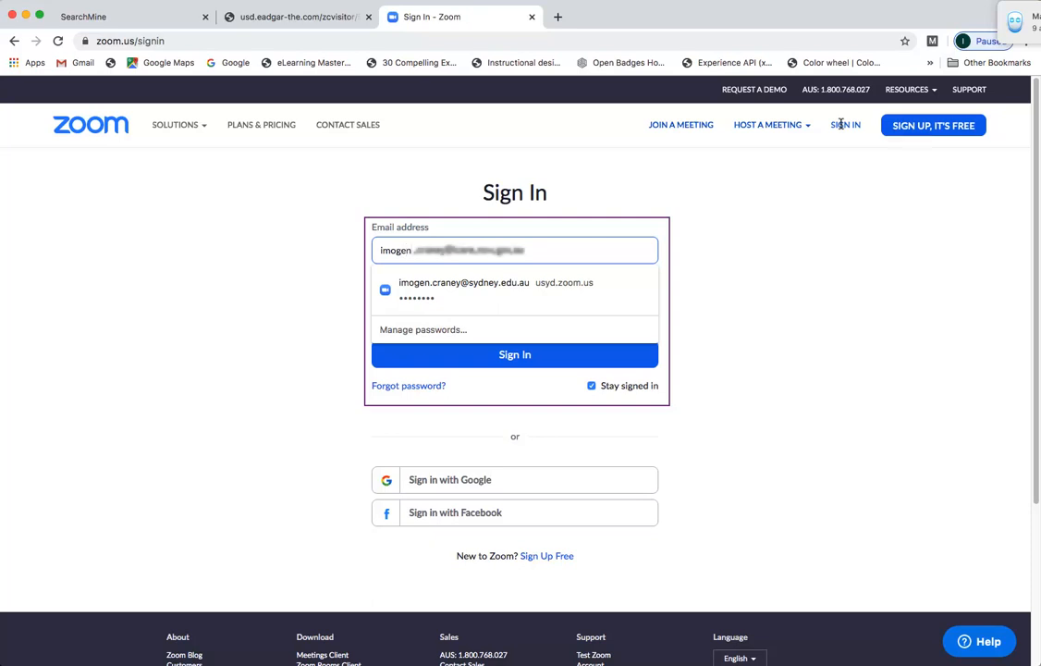
key("Down")
key("Return")
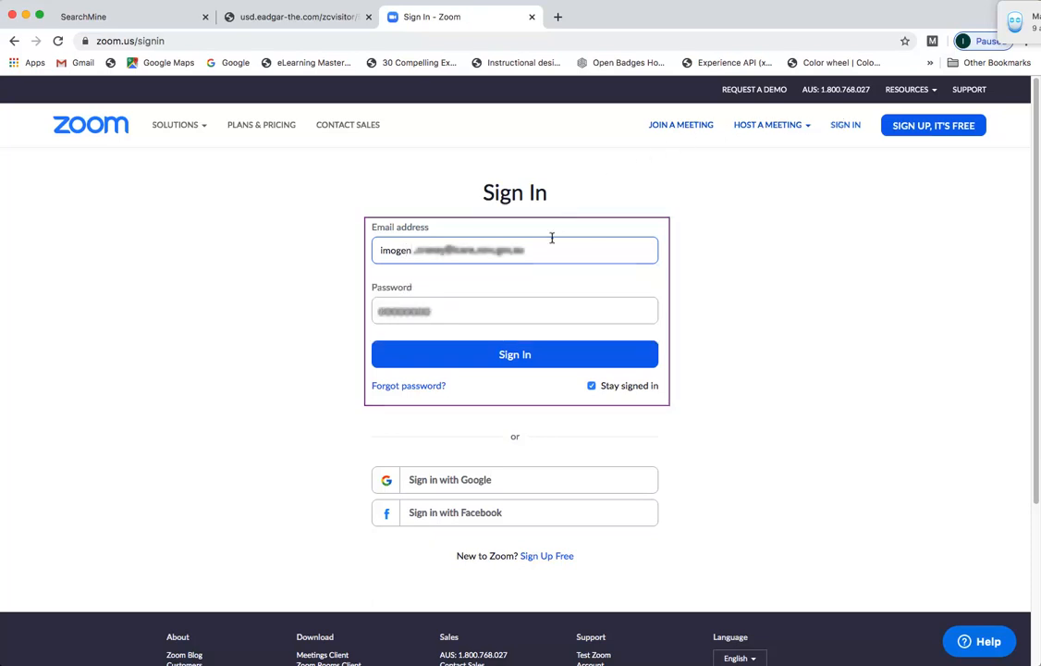
left_click(531, 349)
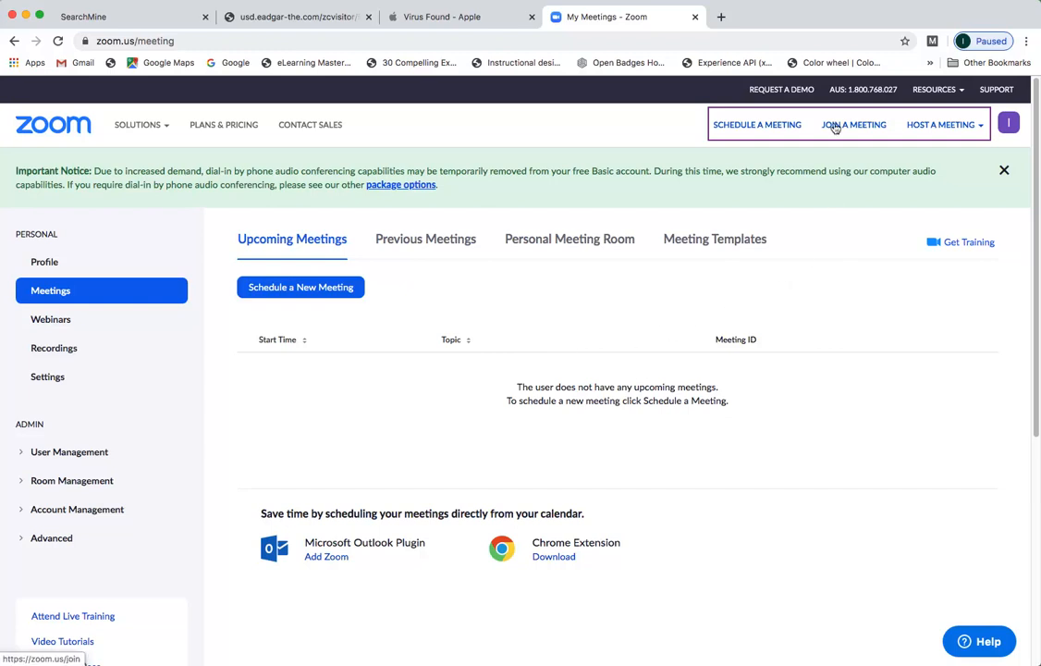
left_click(895, 128)
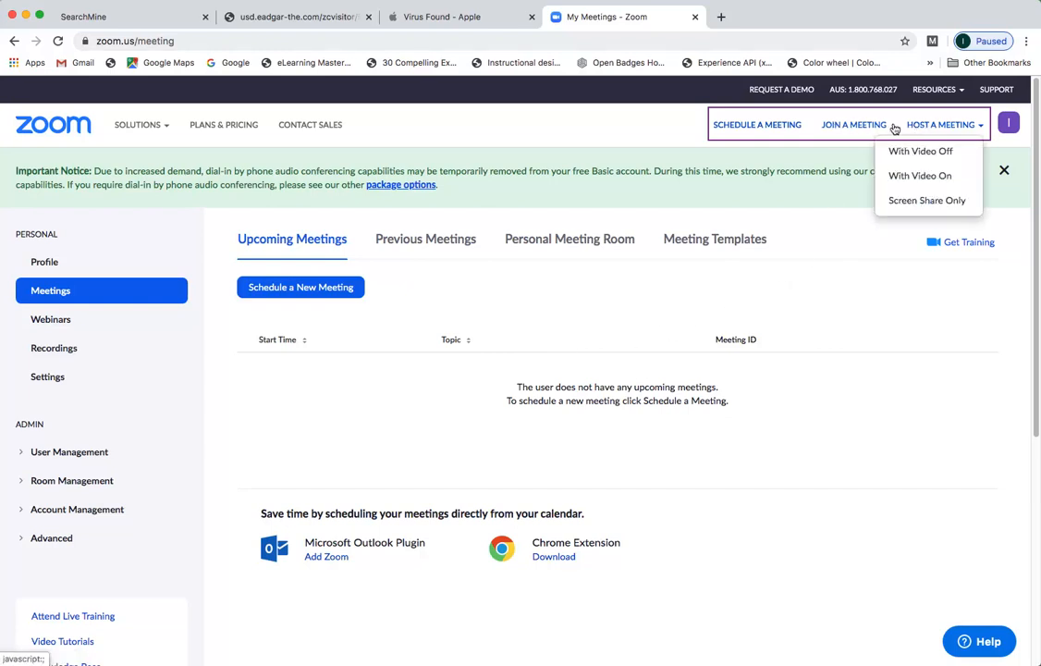
left_click(773, 126)
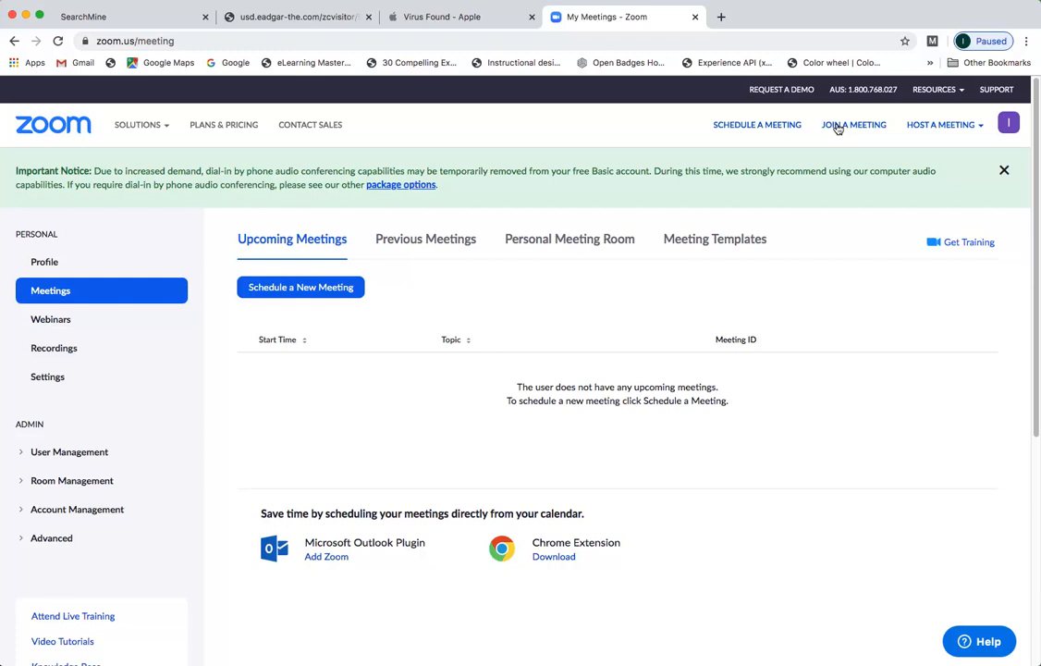
- Open the Schedule a Meeting form and scroll down to its video and audio options
left_click(747, 127)
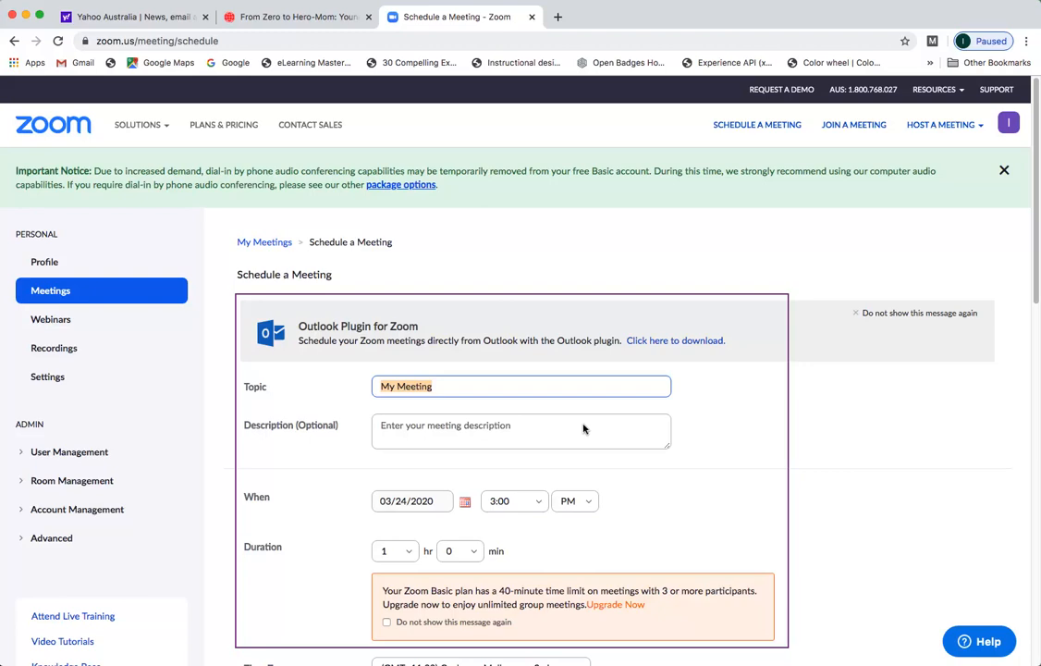
left_click_drag(1036, 285, 1036, 474)
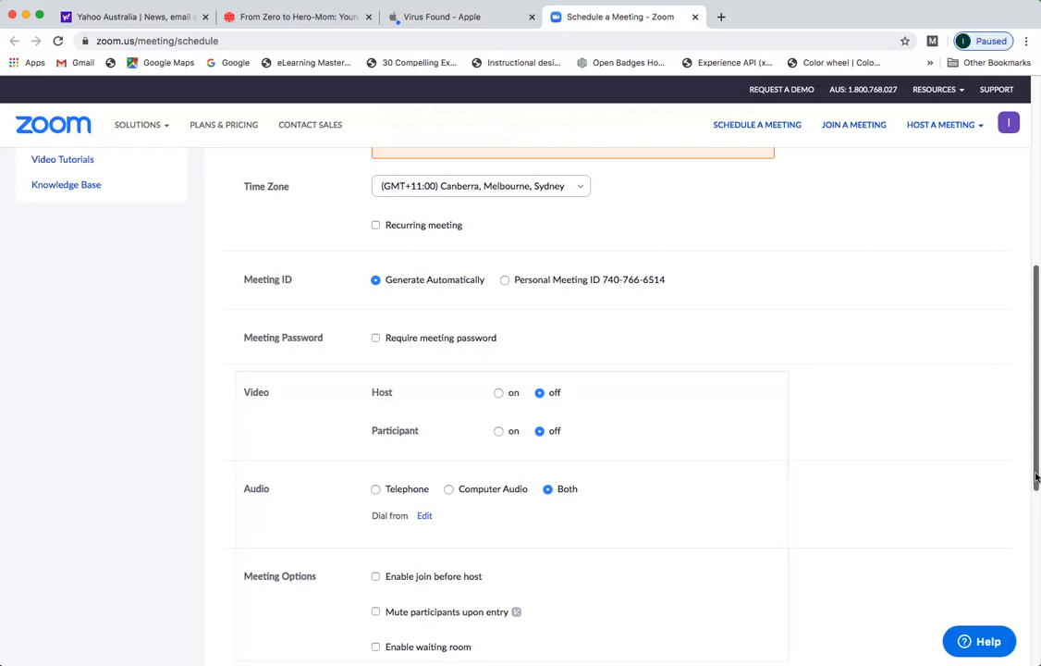
left_click_drag(1036, 480, 1036, 548)
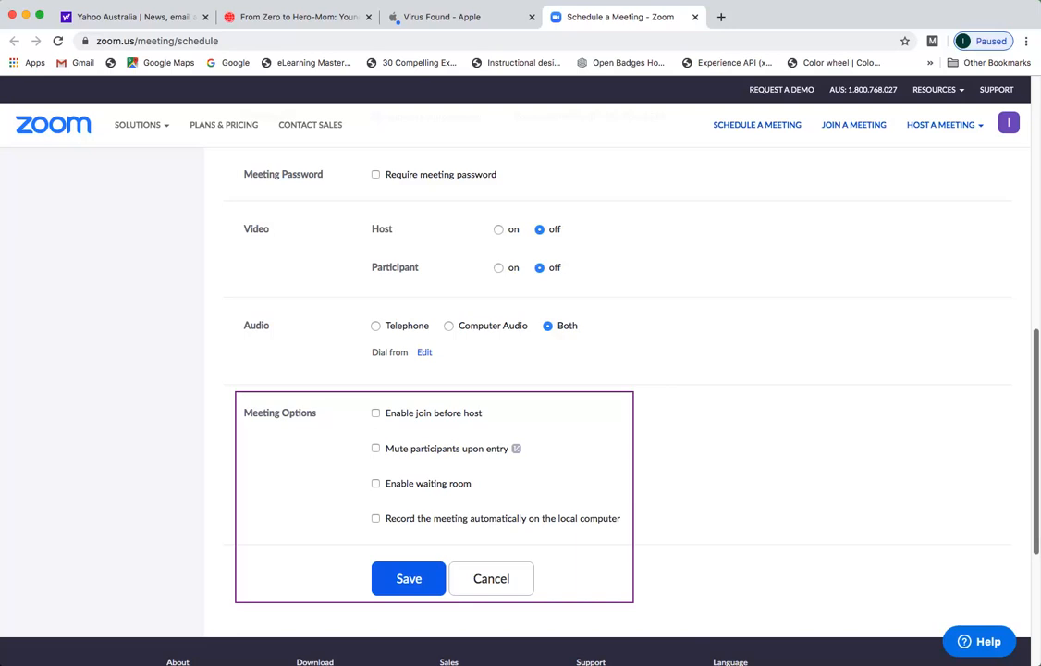
- Turn host and participant video on, choose Computer Audio, enable join before host, and save
left_click(498, 228)
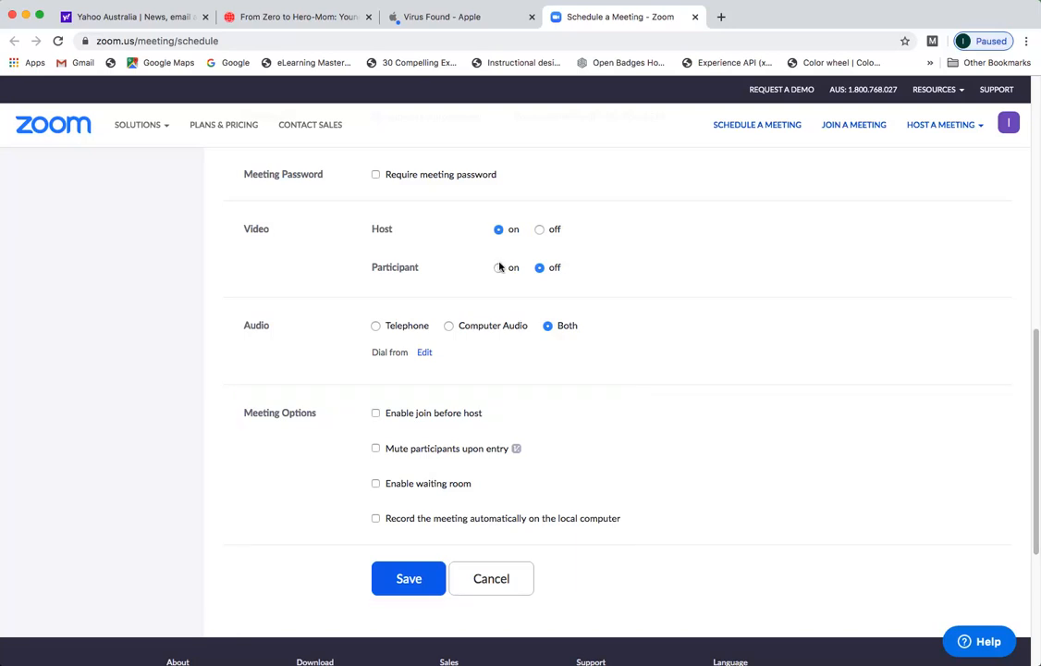
left_click(498, 267)
left_click(449, 325)
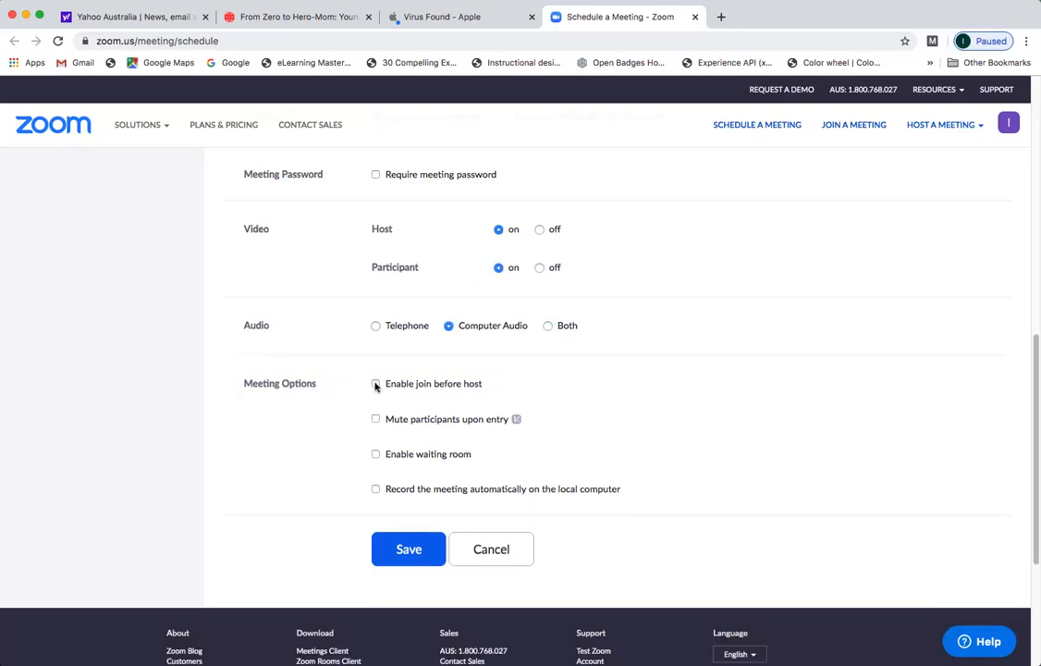
left_click(375, 384)
left_click(405, 549)
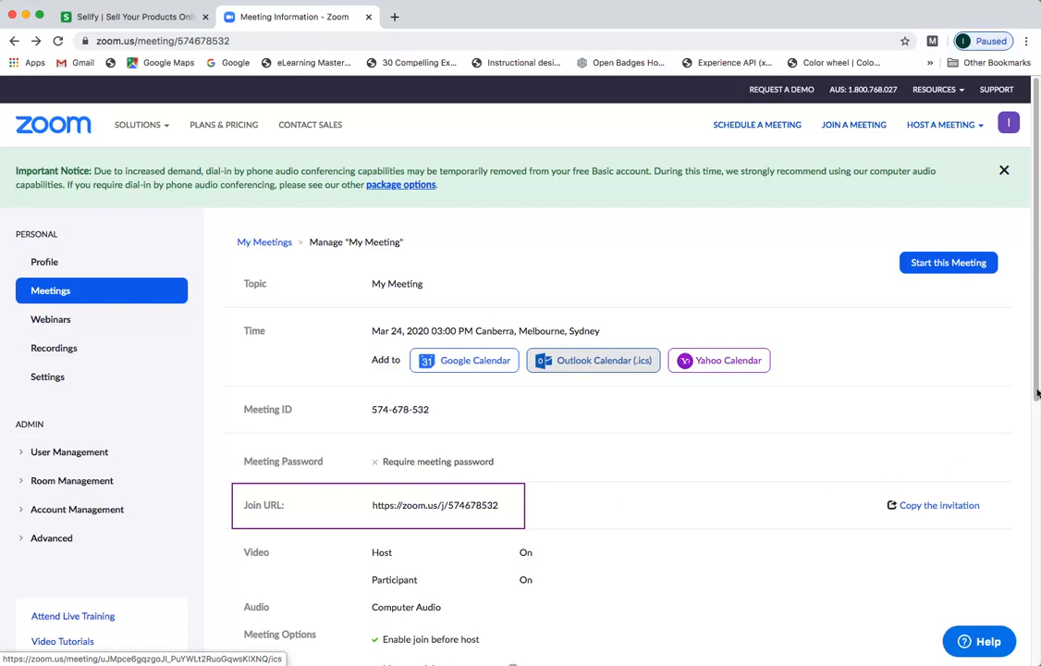
scroll(883, 476, "down", 4)
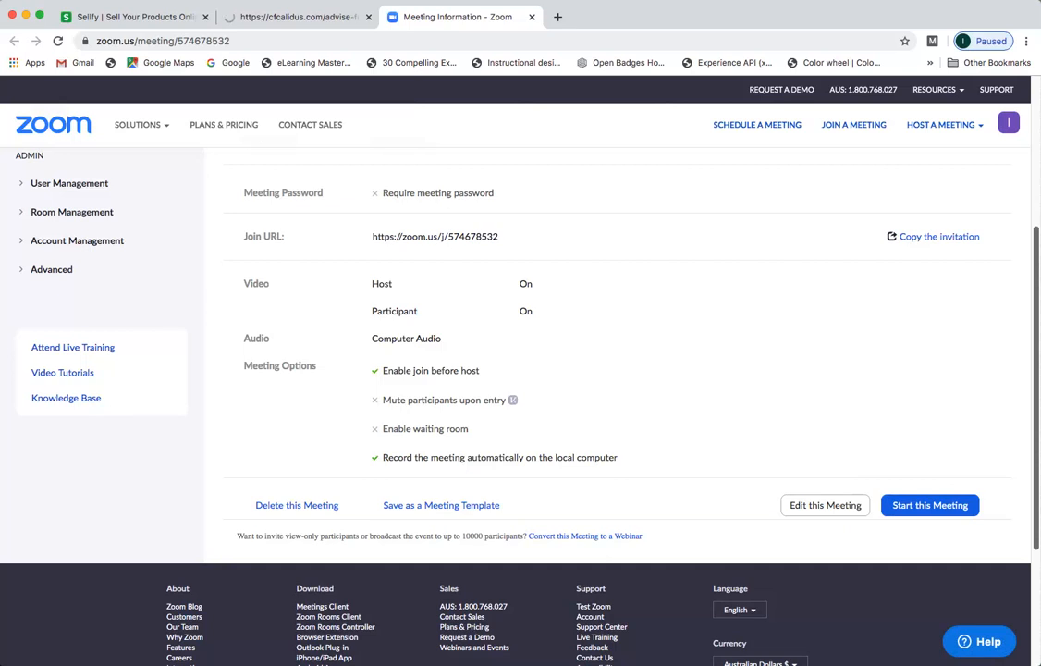
scroll(883, 476, "up", 1)
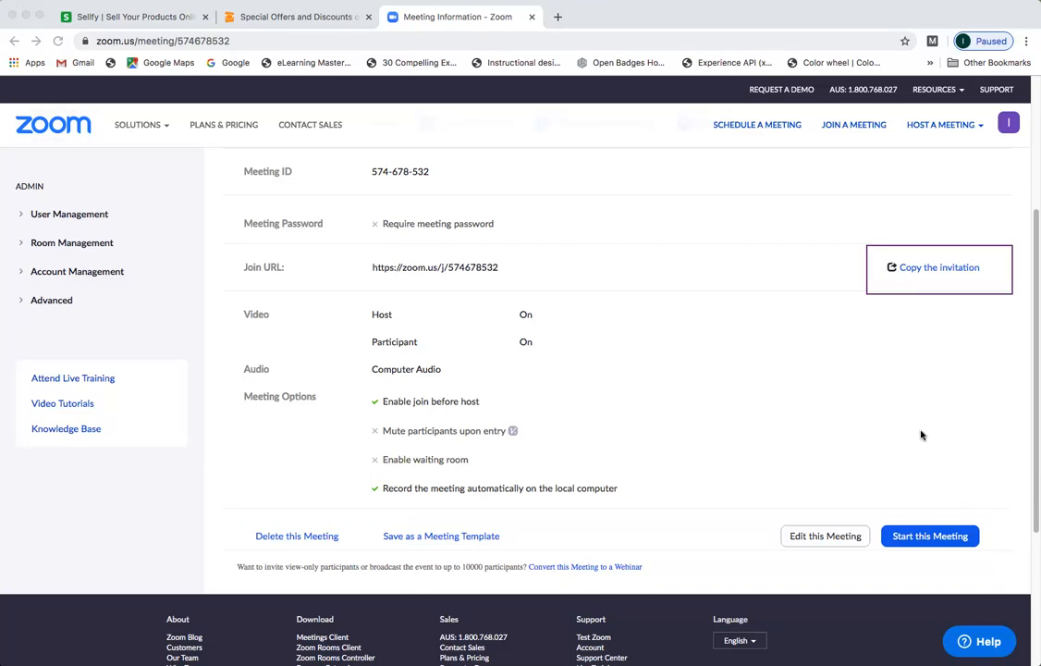
- Copy the My Meeting invitation text to the clipboard and close the invitation window
left_click(894, 268)
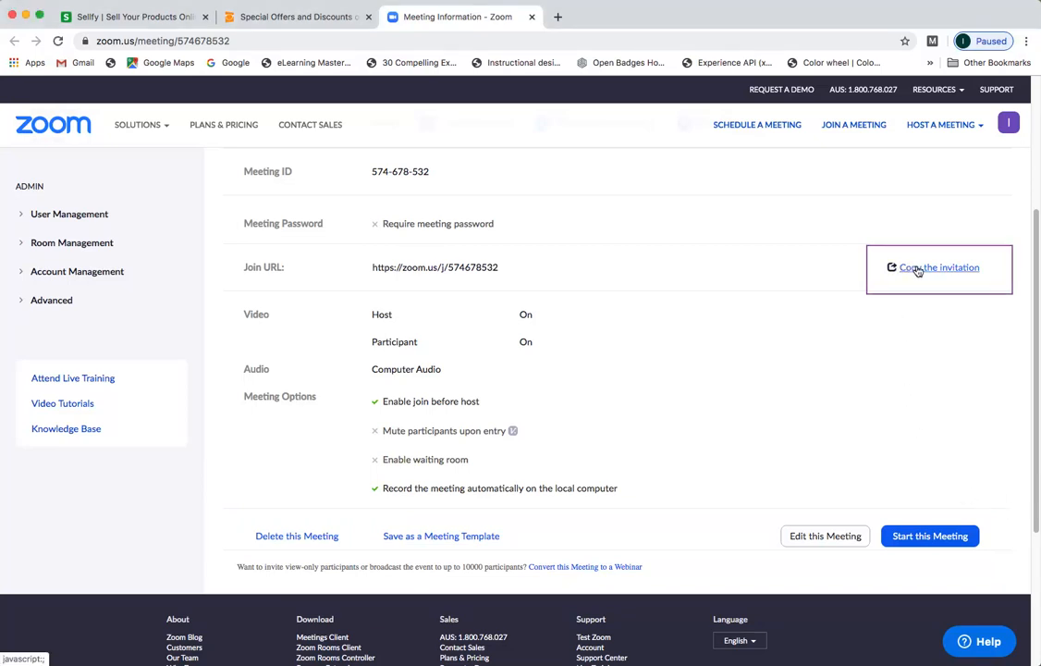
left_click(913, 269)
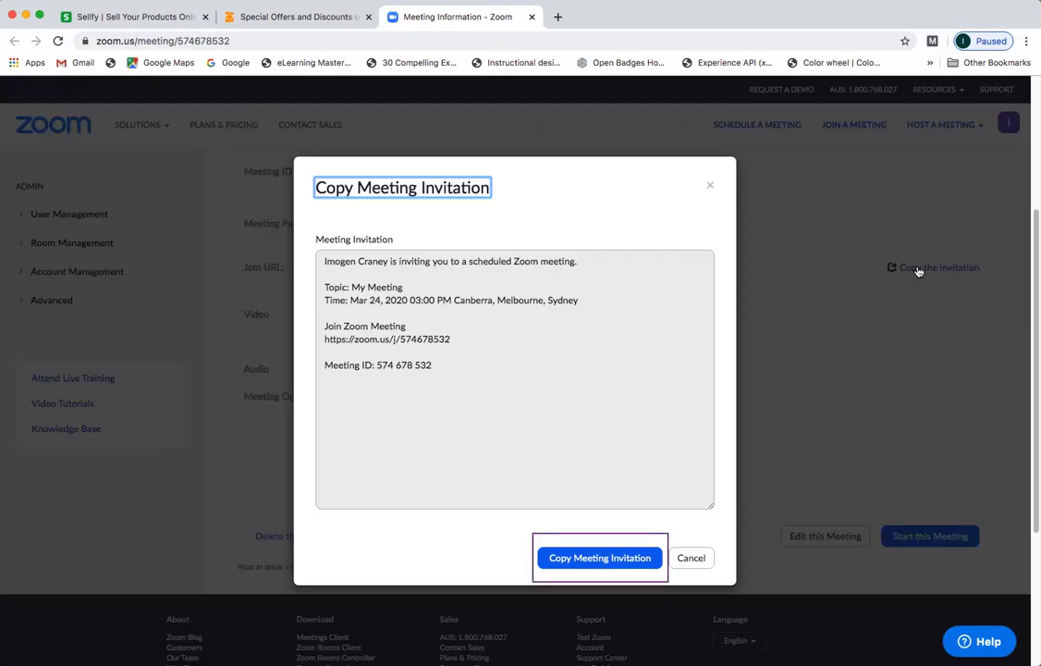
left_click(593, 558)
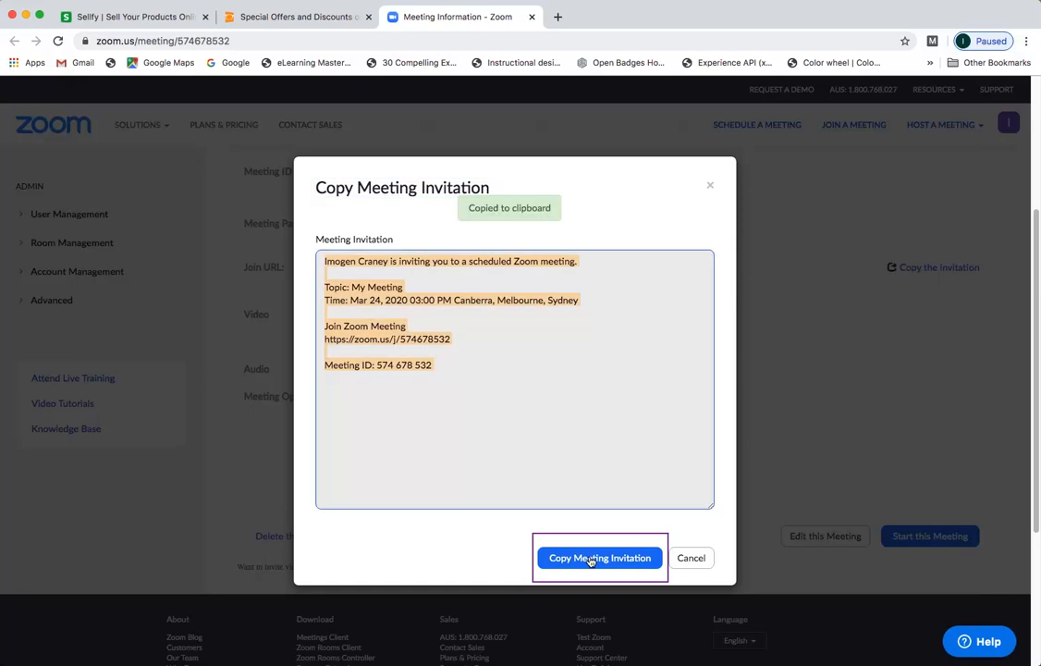
left_click(692, 558)
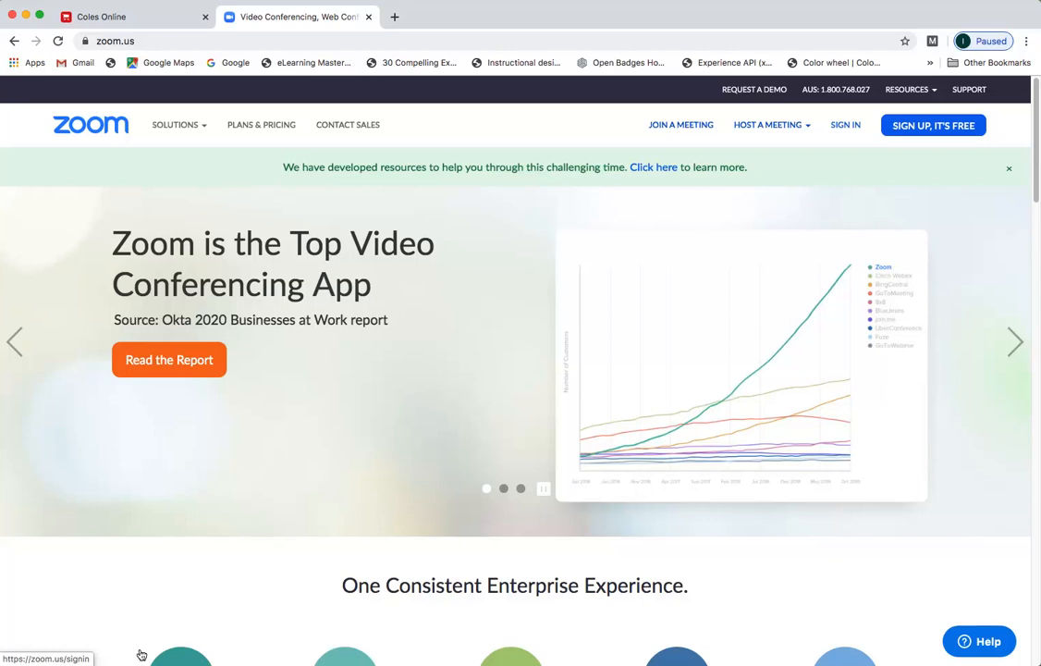
- Sign back in and open the 3:00 PM My Meeting from Previous Meetings
left_click(844, 126)
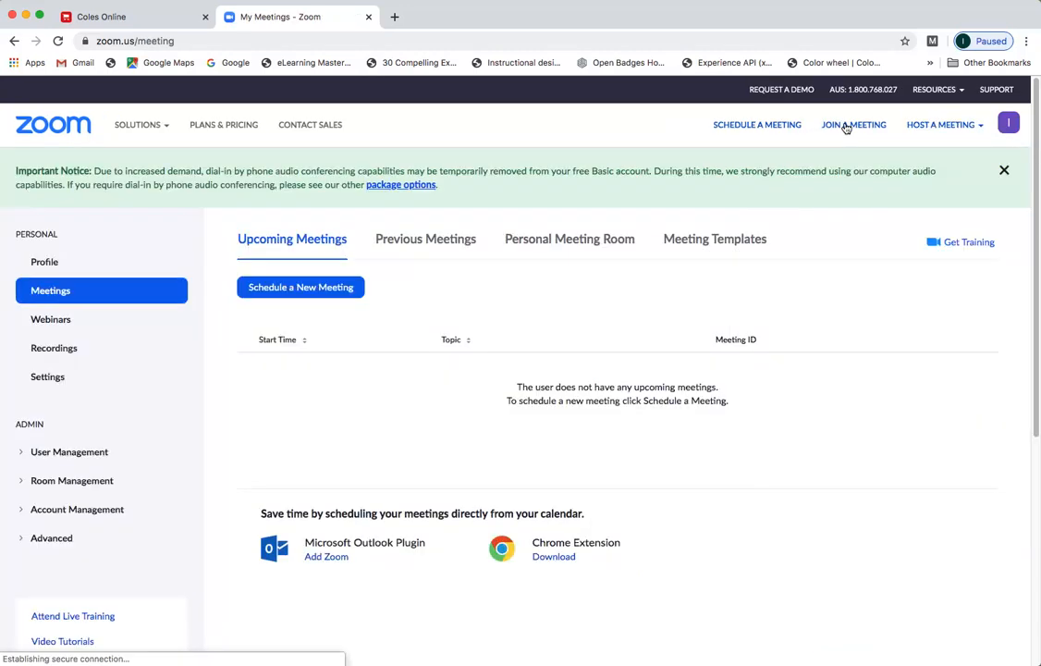
left_click(422, 240)
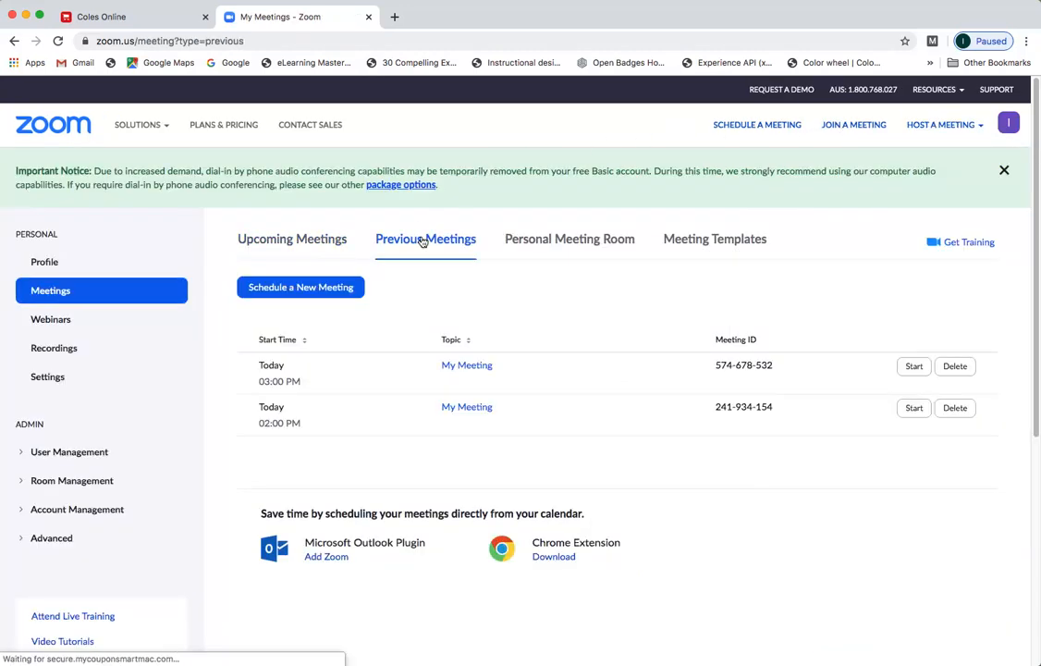
left_click(470, 366)
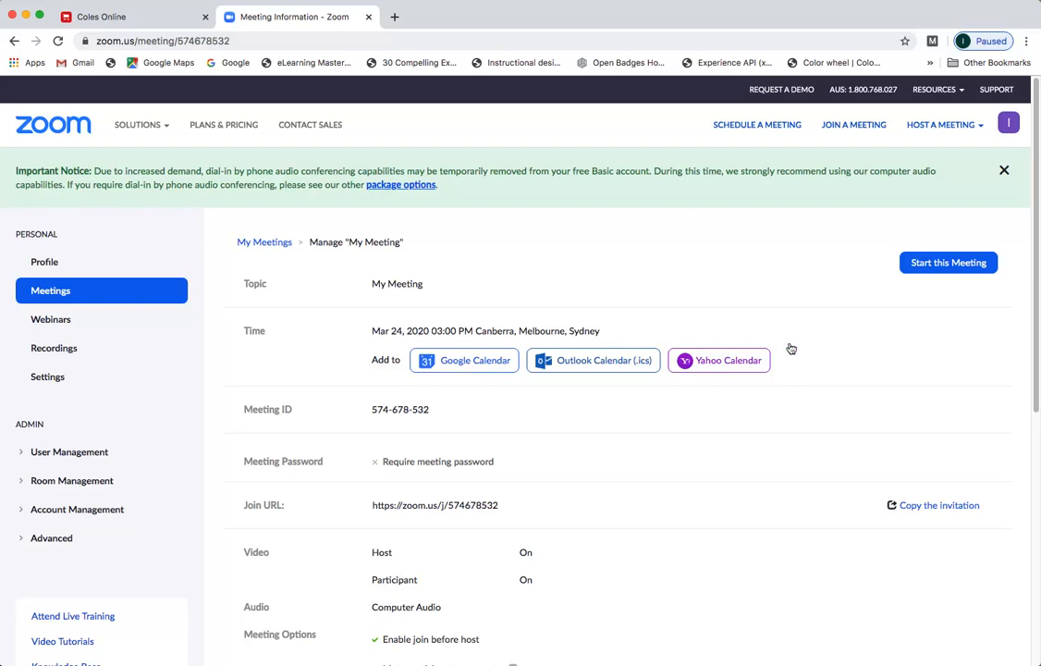
- Start the scheduled meeting so the Zoom desktop client launches
left_click(943, 262)
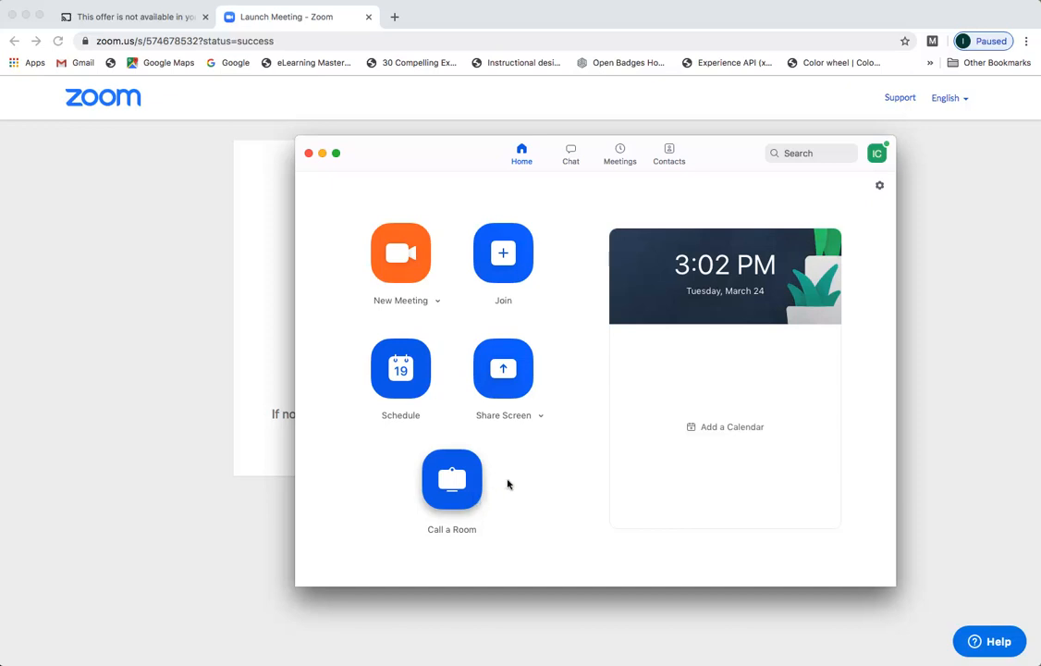
left_click(575, 157)
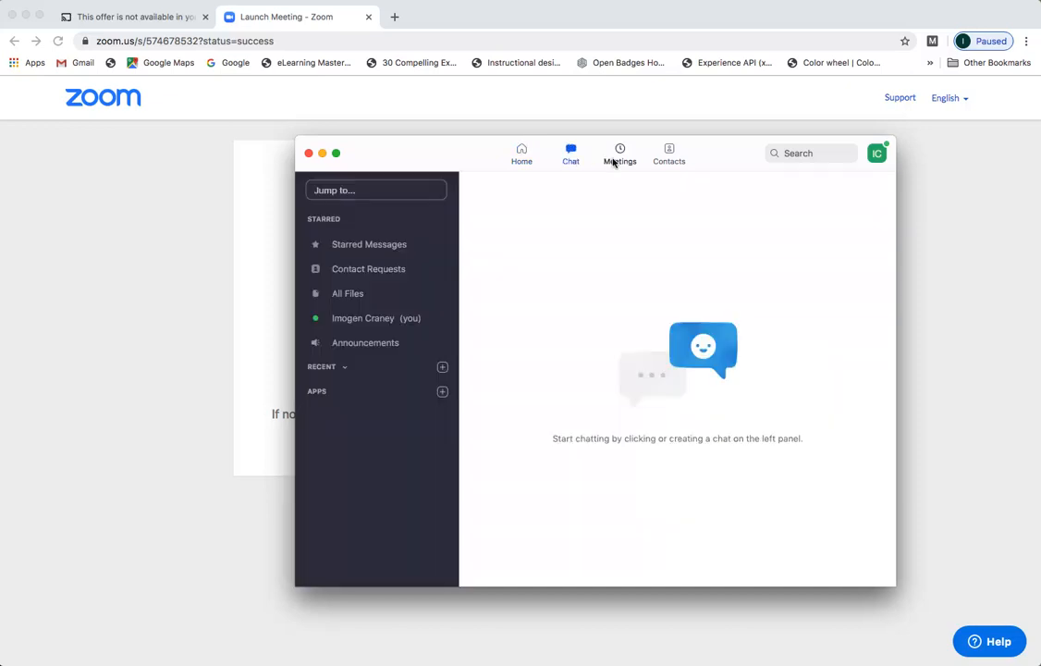
left_click(622, 162)
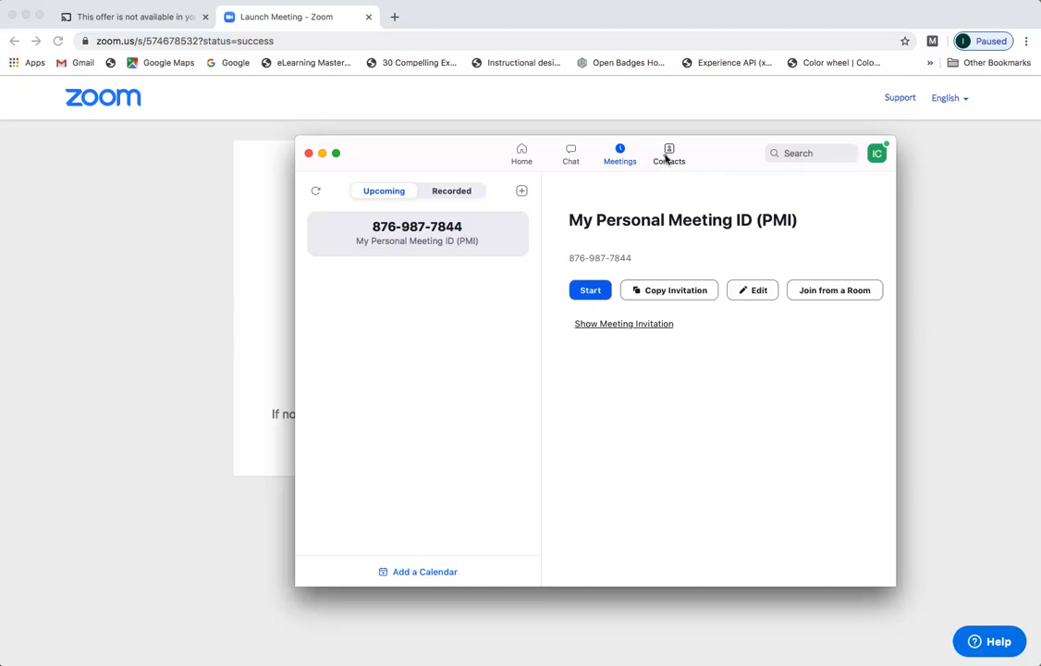
left_click(667, 158)
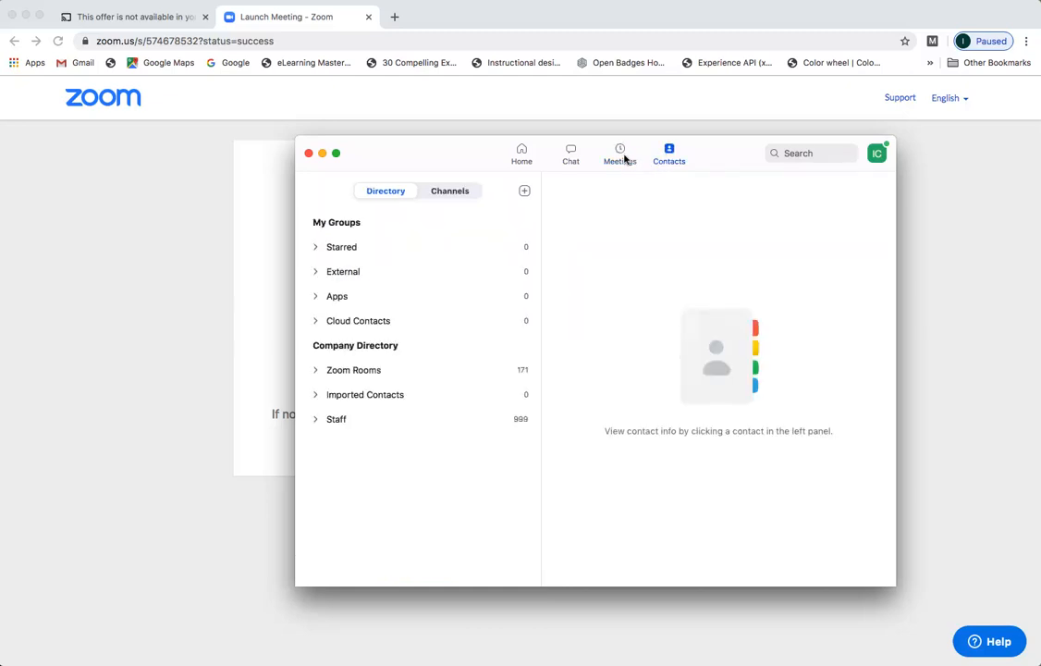
left_click(523, 161)
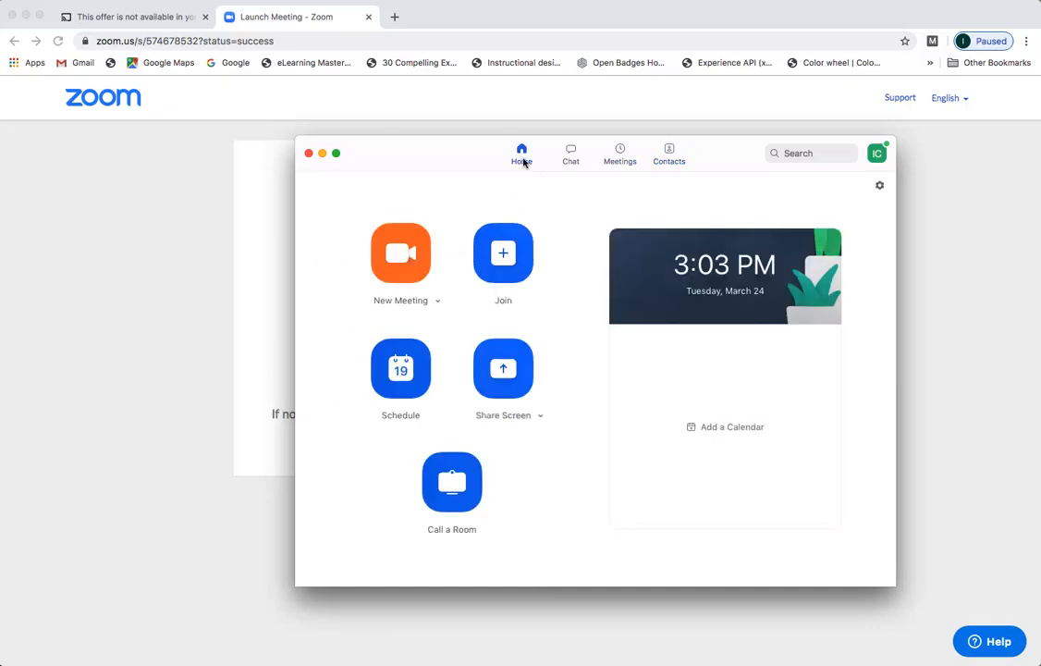
left_click(618, 159)
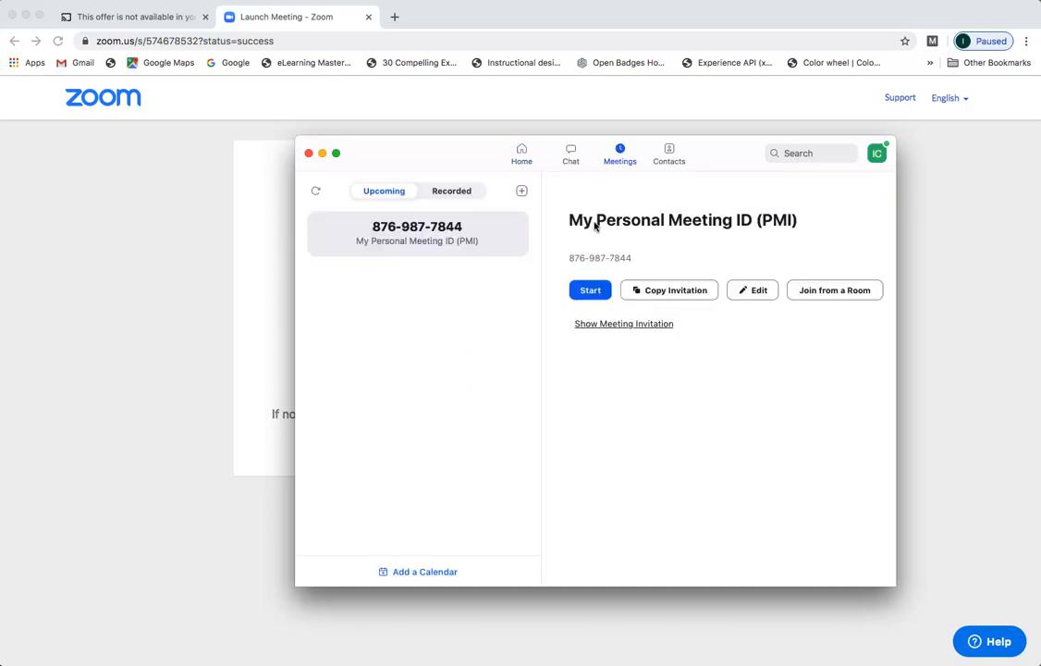
left_click(592, 290)
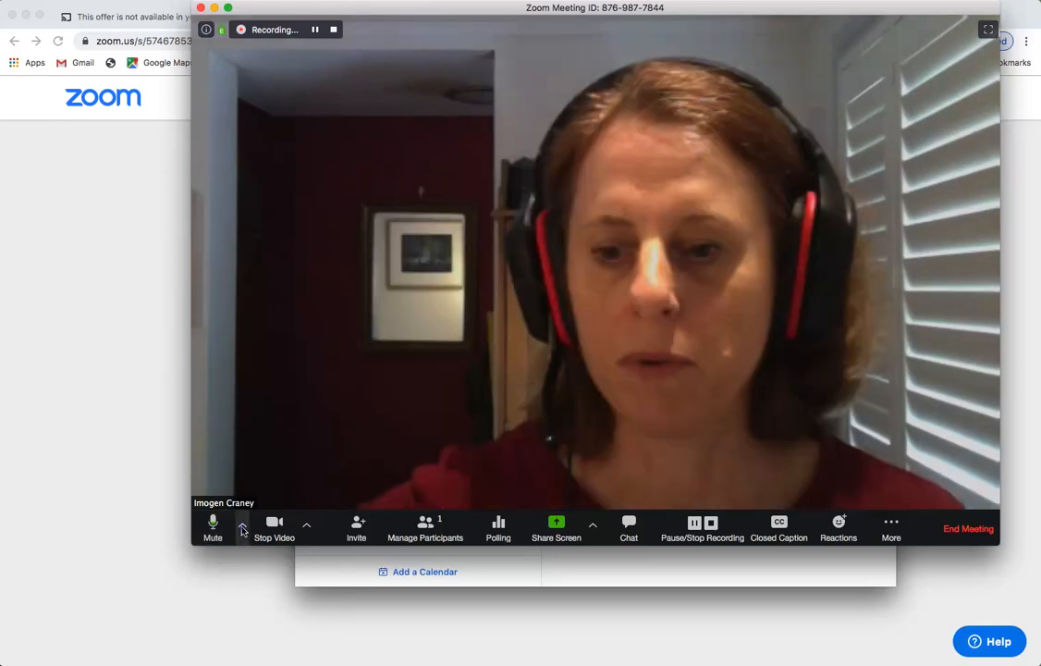
- Stop the webcam video, dismiss the Invite window, and show the participants list
left_click(242, 527)
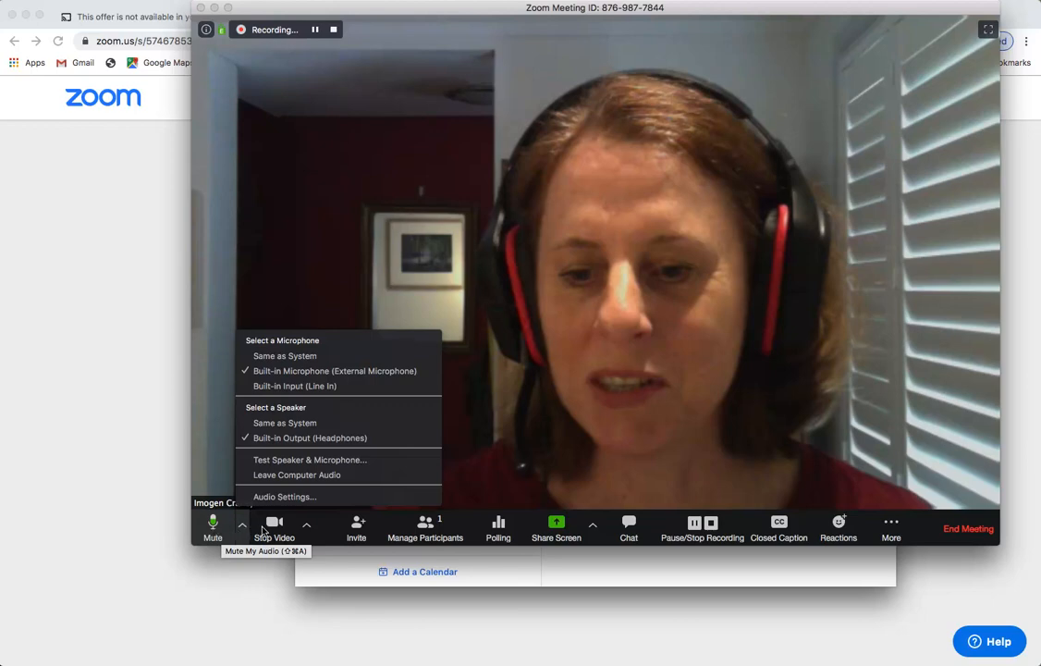
left_click(271, 529)
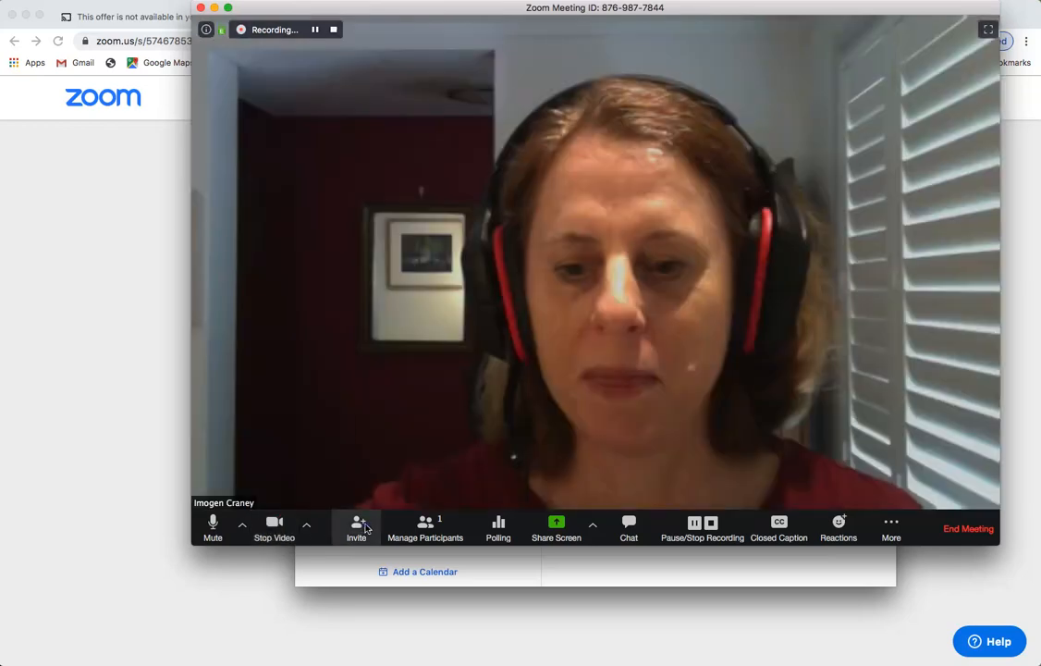
left_click(361, 527)
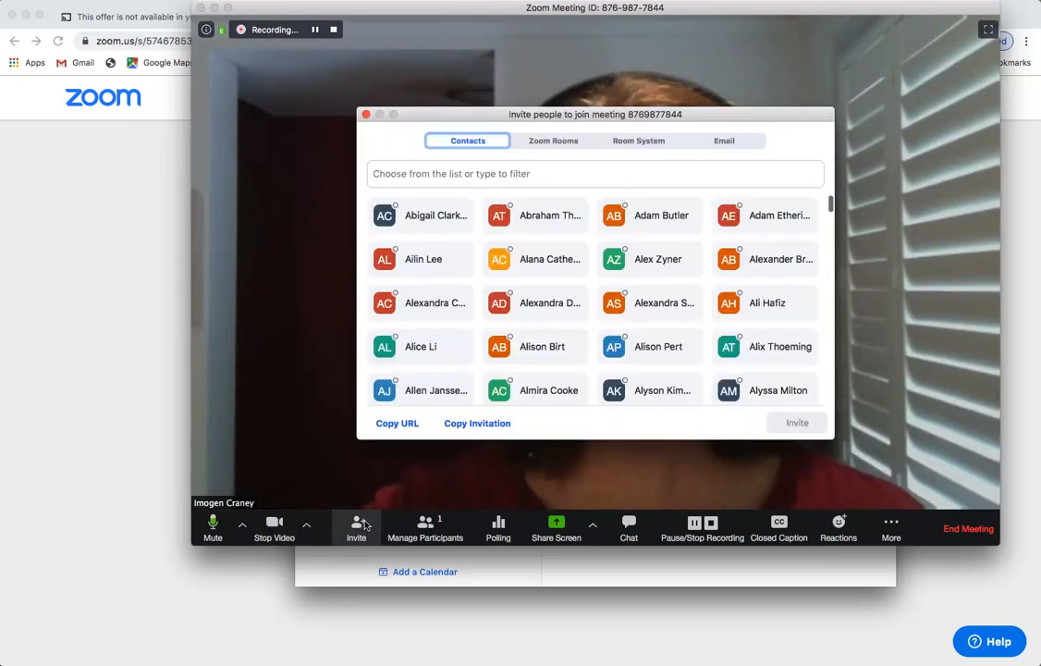
left_click(365, 114)
left_click(427, 527)
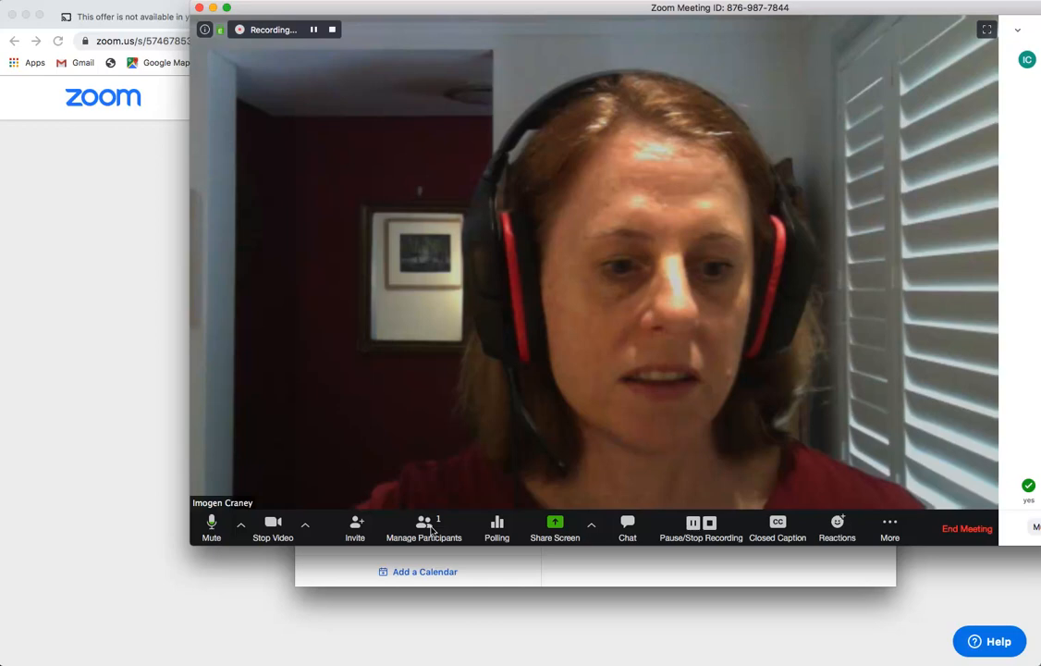
left_click(497, 527)
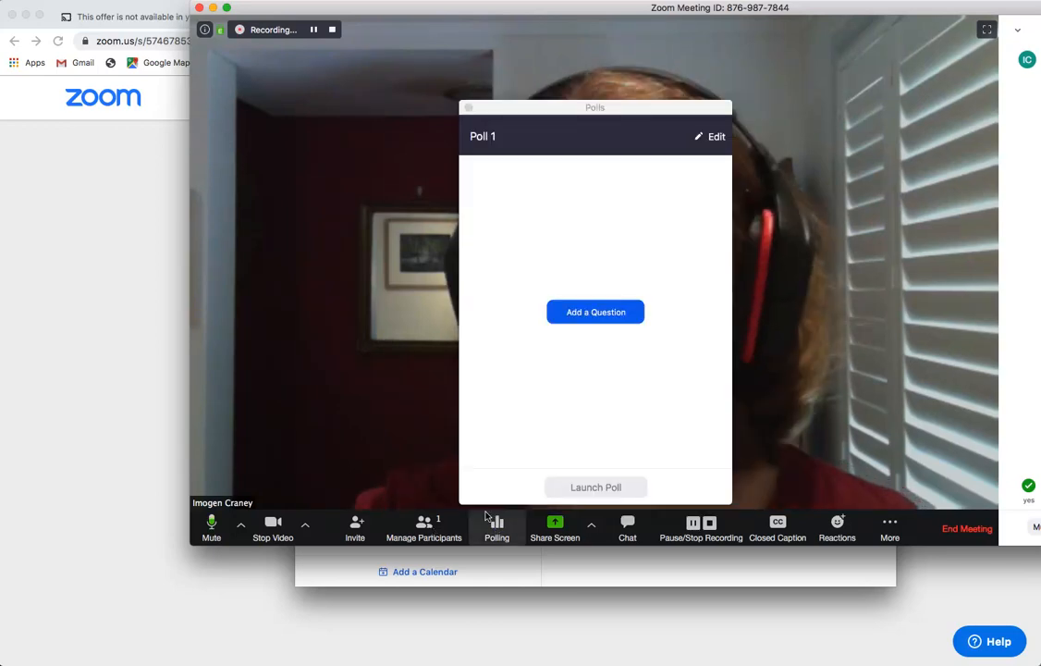
left_click(468, 108)
left_click(555, 525)
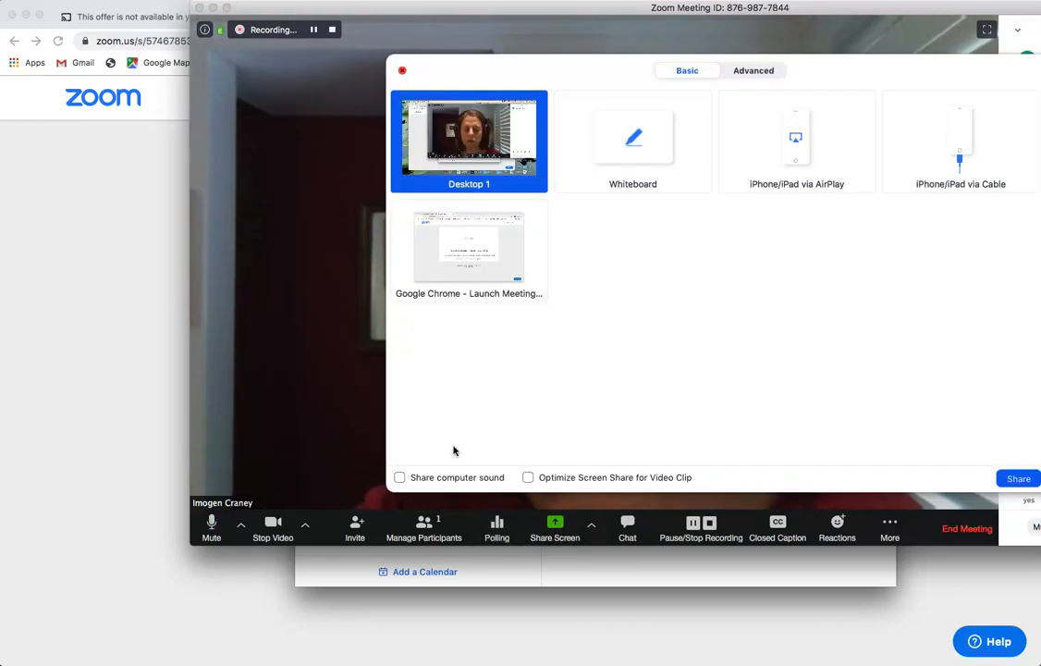
left_click(402, 71)
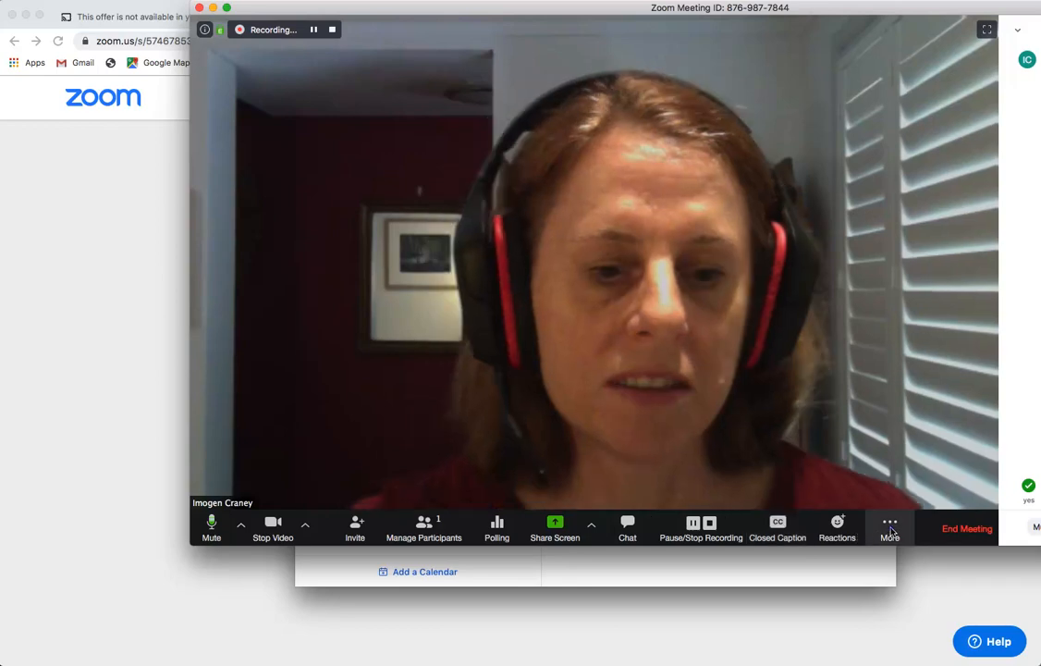
- End the meeting for all participants from the More menu
left_click(890, 531)
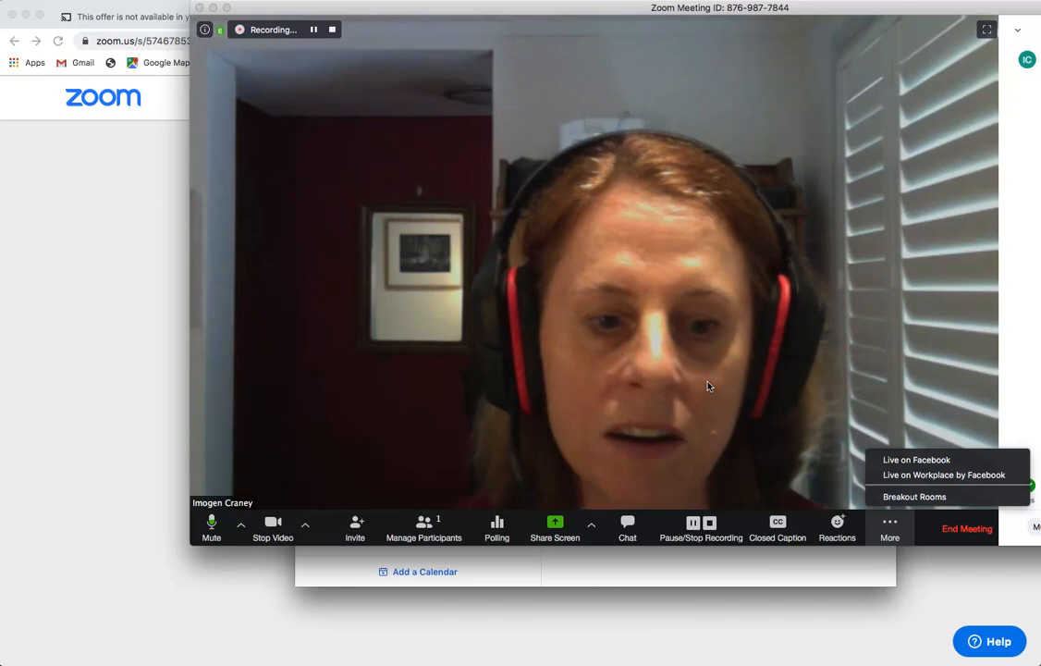
left_click(964, 532)
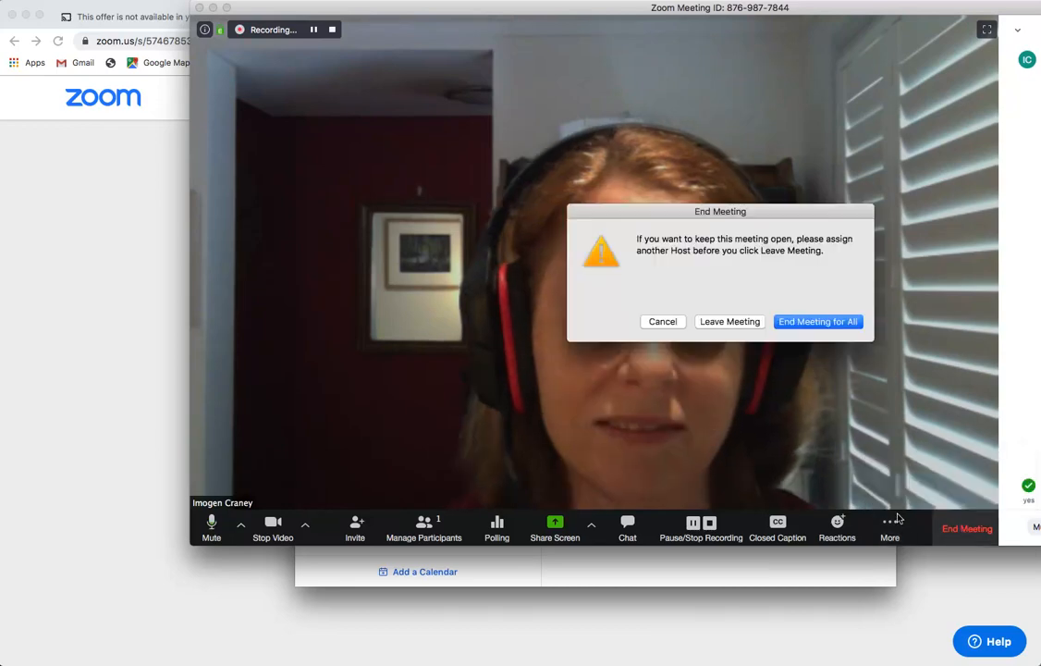
left_click(827, 322)
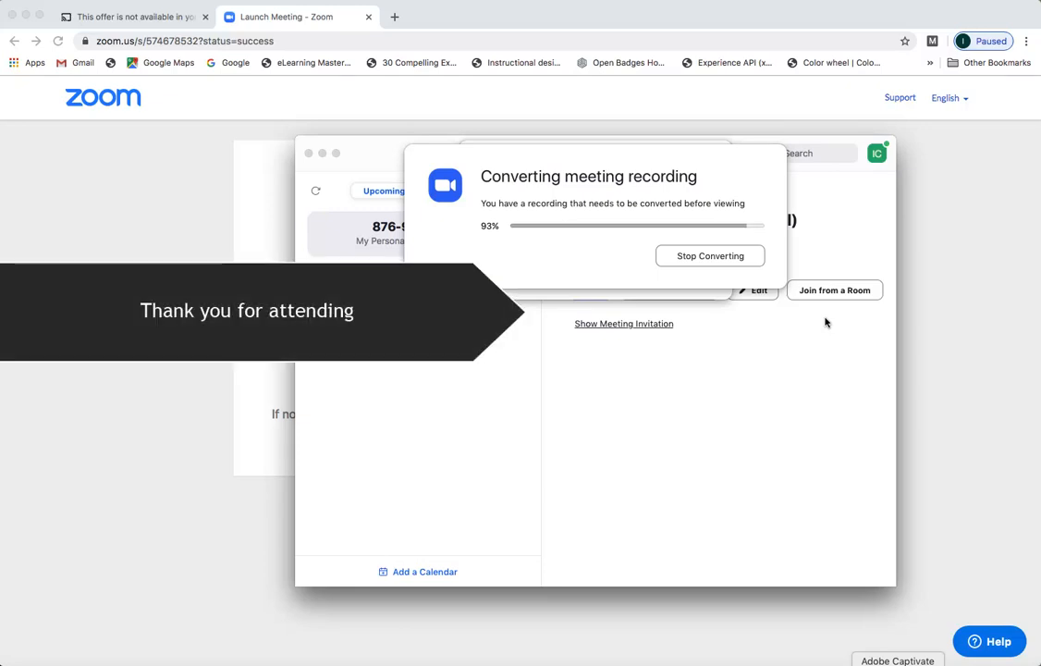